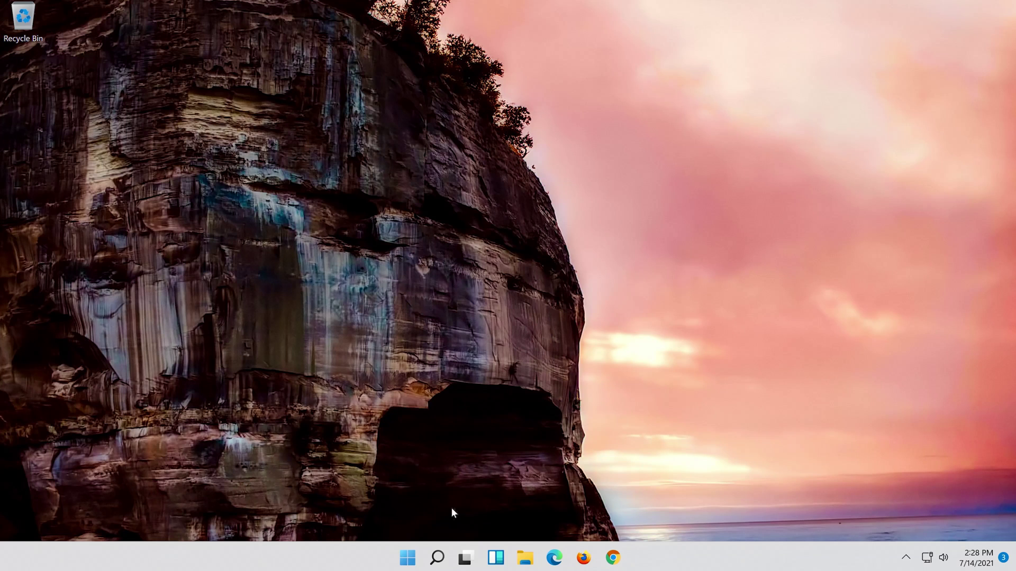
# Search for 'settings' and launch the Settings app from the best match
pyautogui.click(436, 560)
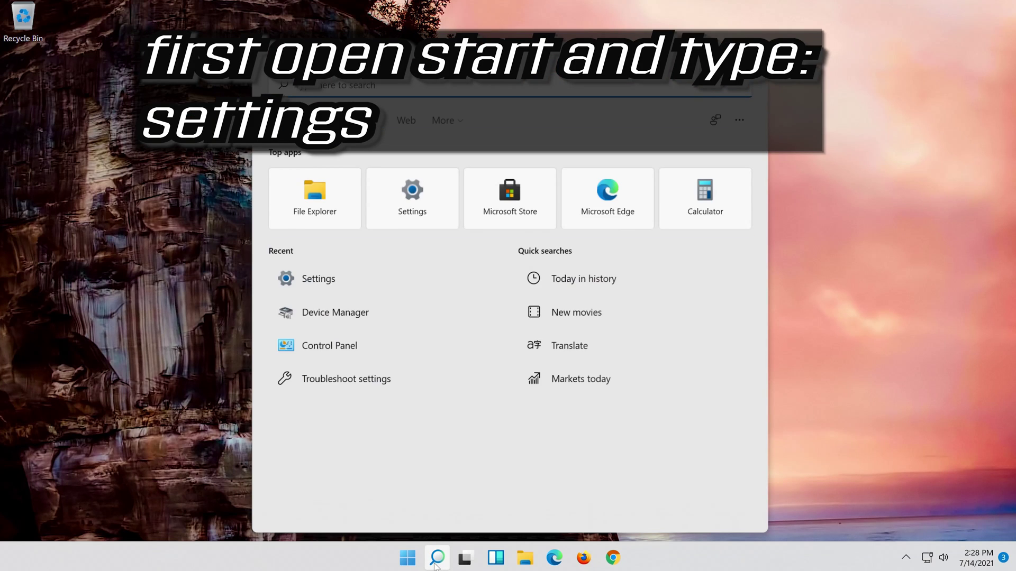
pyautogui.write('settings')
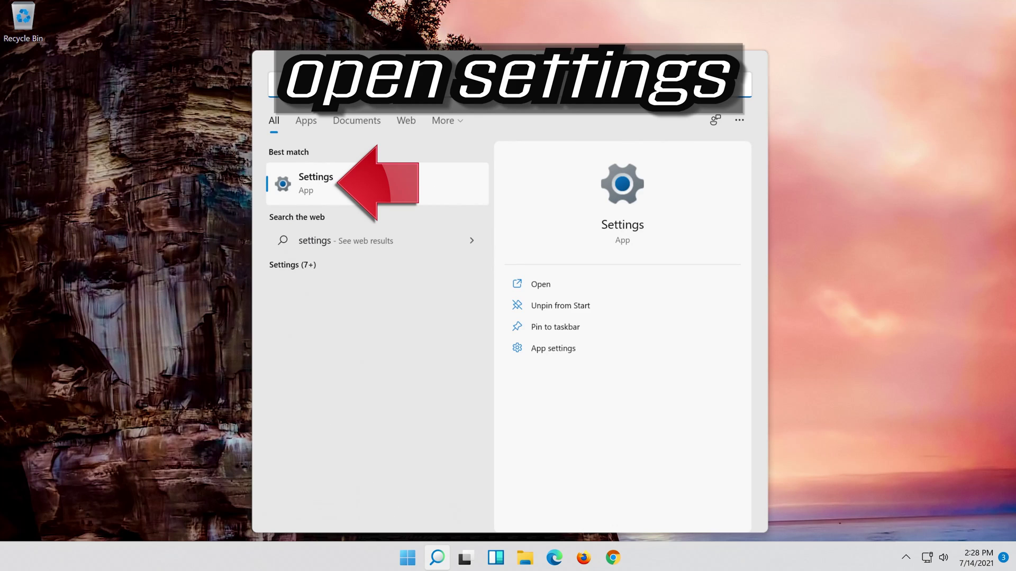
pyautogui.click(372, 189)
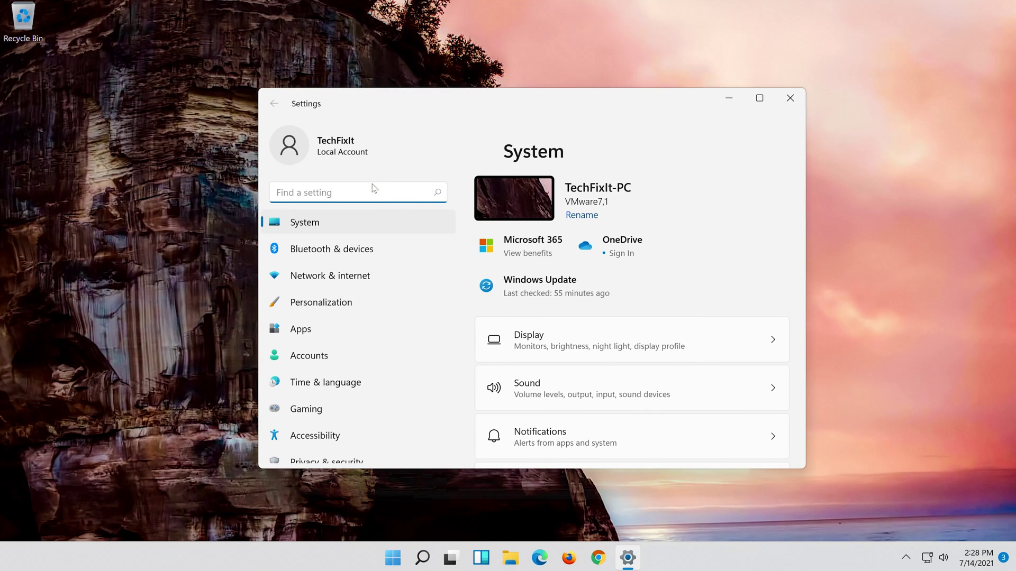
# Run the Playing Audio troubleshooter under System > Troubleshoot > Other troubleshooters
pyautogui.click(337, 226)
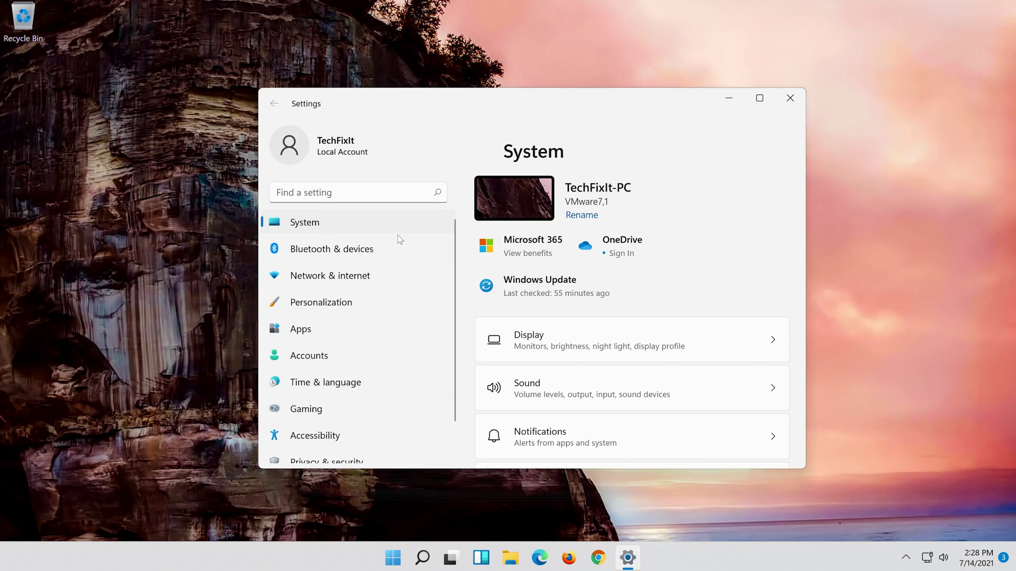
pyautogui.scroll(-4, 580, 370)
pyautogui.scroll(-7, 575, 375)
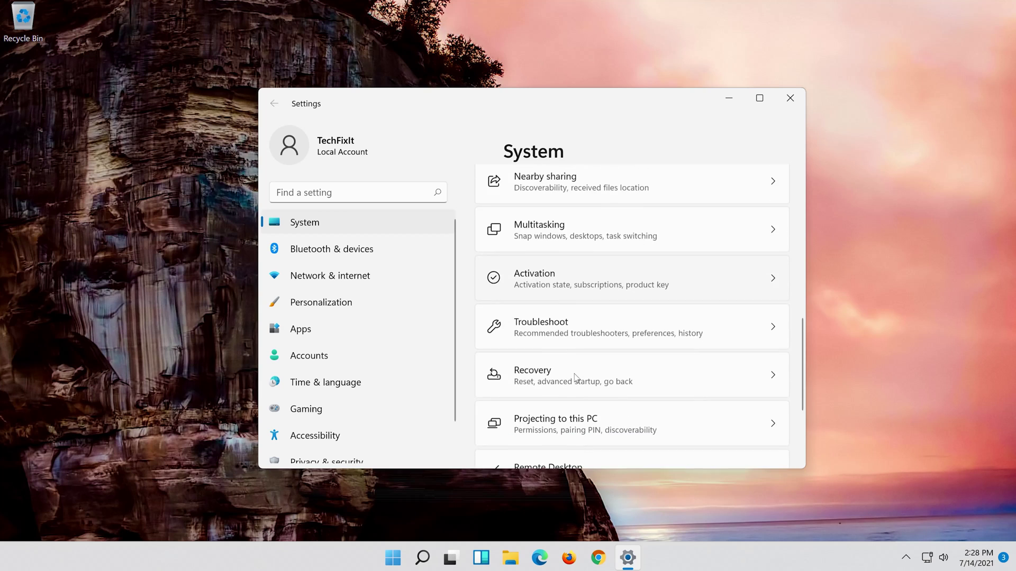
pyautogui.scroll(3, 575, 377)
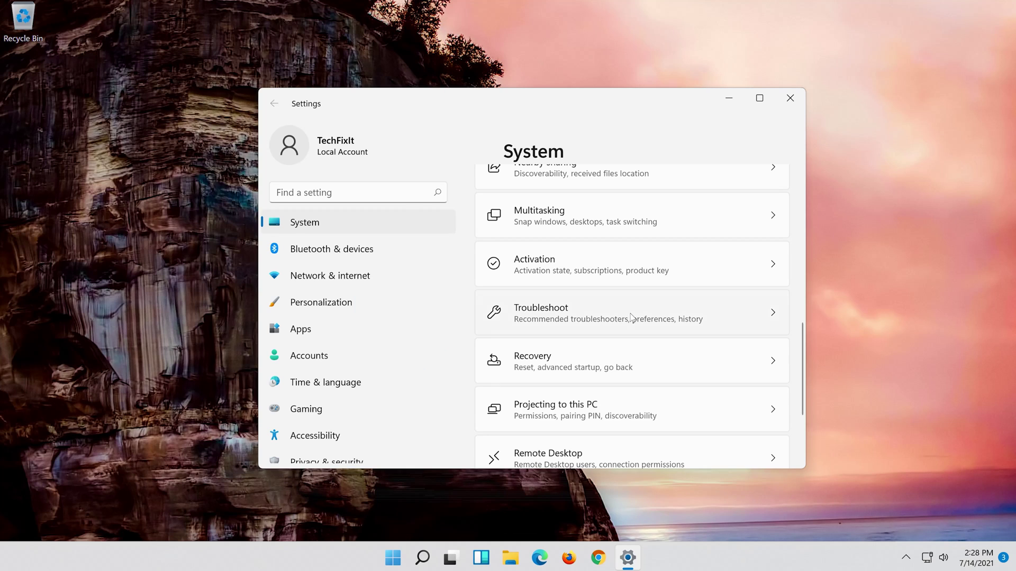
pyautogui.click(632, 318)
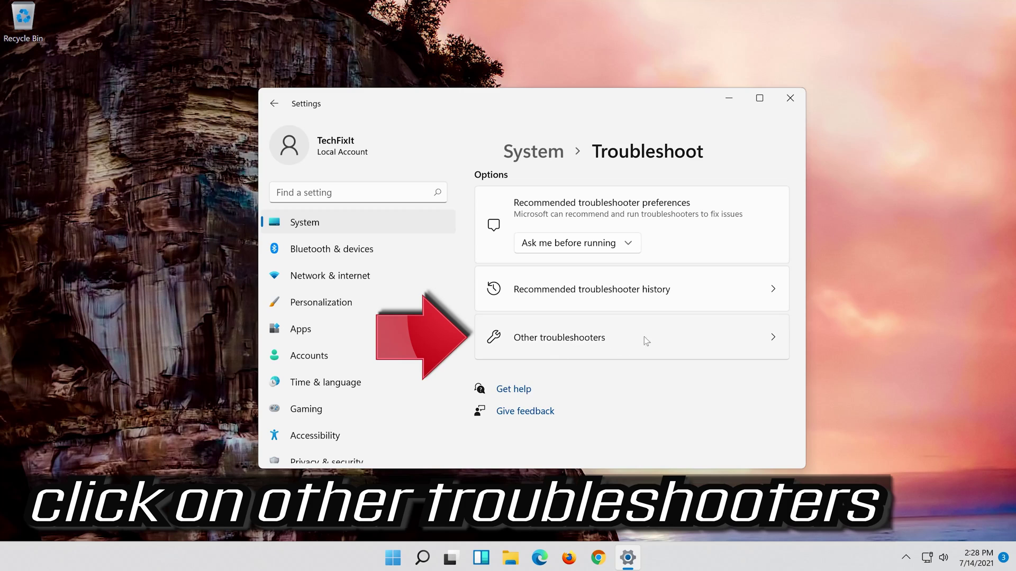
pyautogui.click(636, 339)
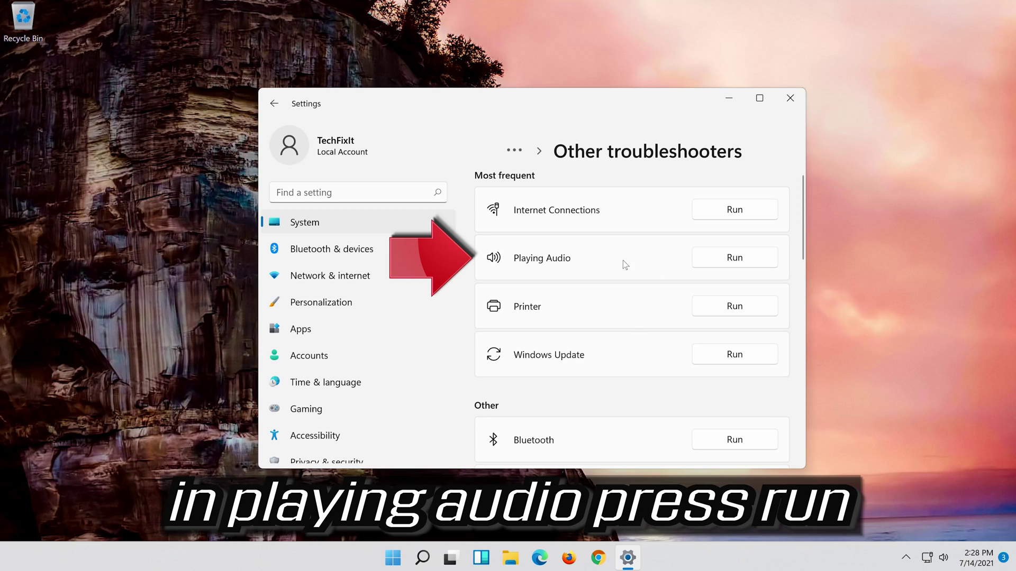
pyautogui.click(724, 263)
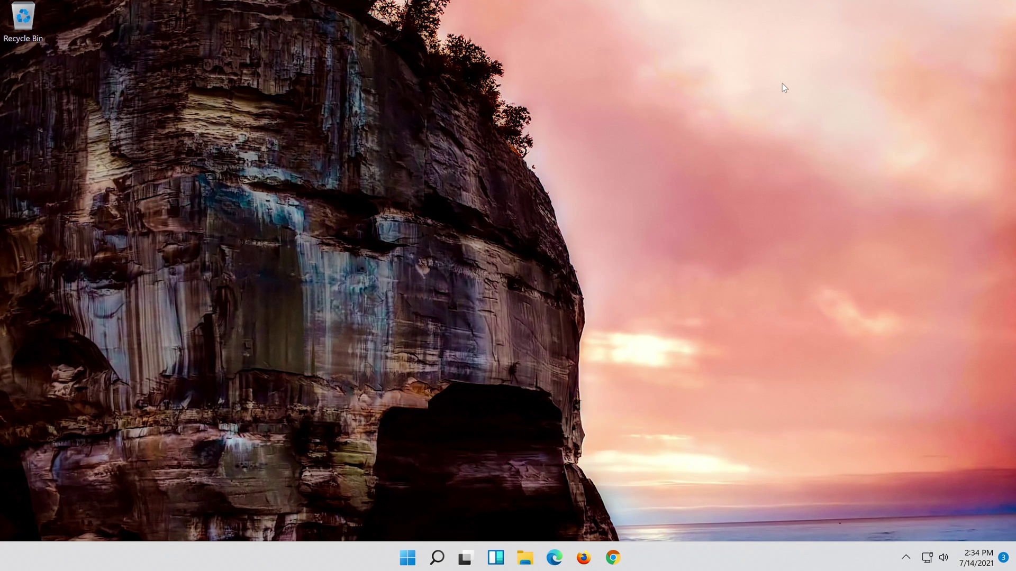
# Search the Start menu for 'device manager'
pyautogui.click(430, 564)
pyautogui.write('dev')
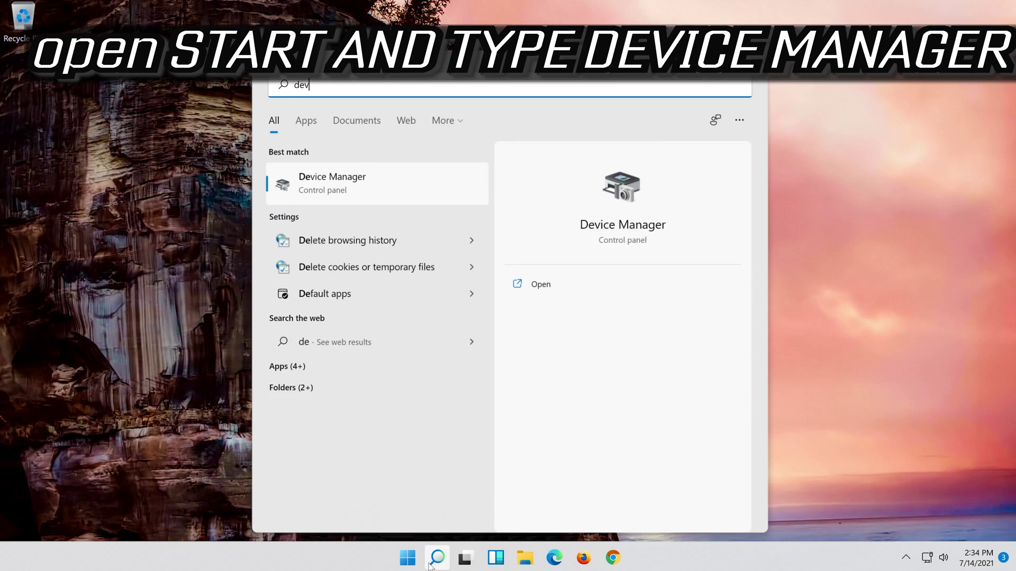
pyautogui.write('ice manager')
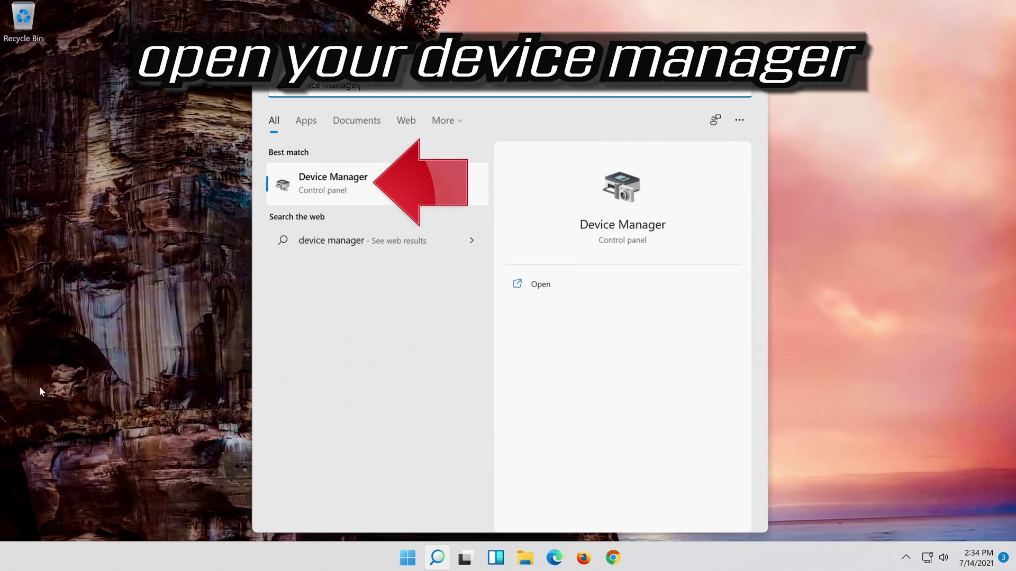
# Open Device Manager, expand Sound, video and game controllers, and right-click High Definition Audio Device
pyautogui.click(353, 191)
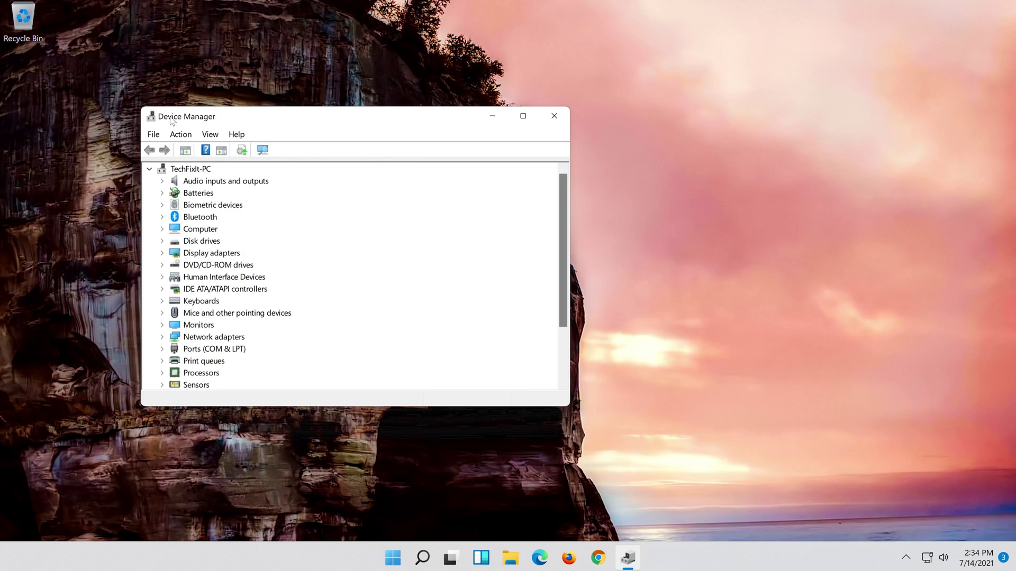
pyautogui.moveTo(180, 119); pyautogui.dragTo(405, 125)
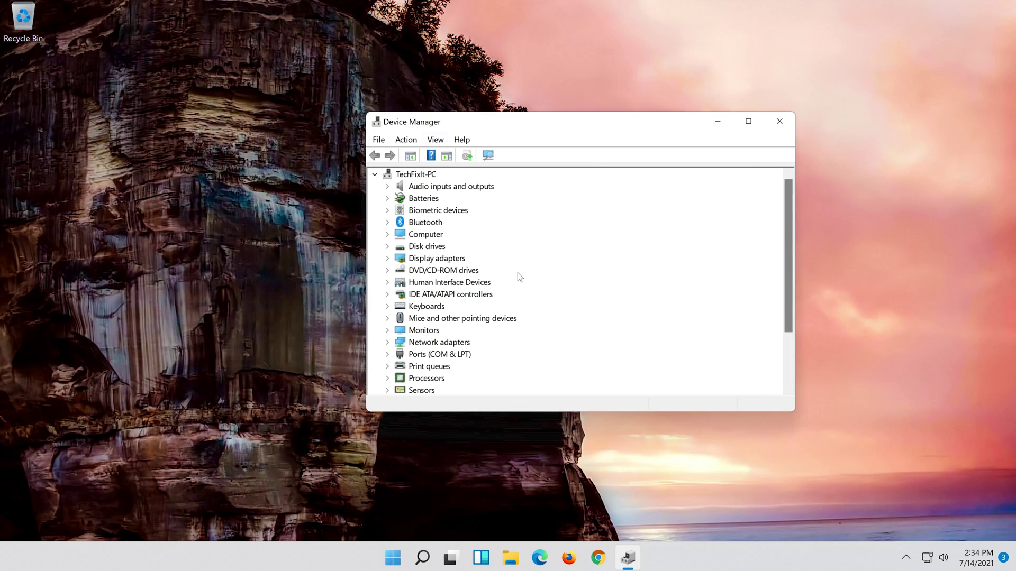
pyautogui.scroll(-3, 523, 278)
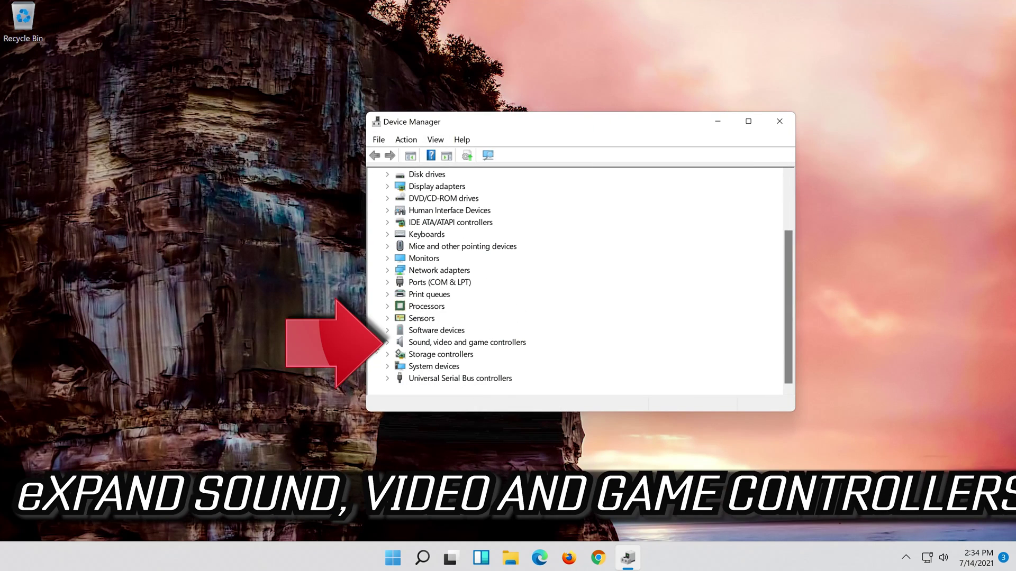
pyautogui.click(388, 342)
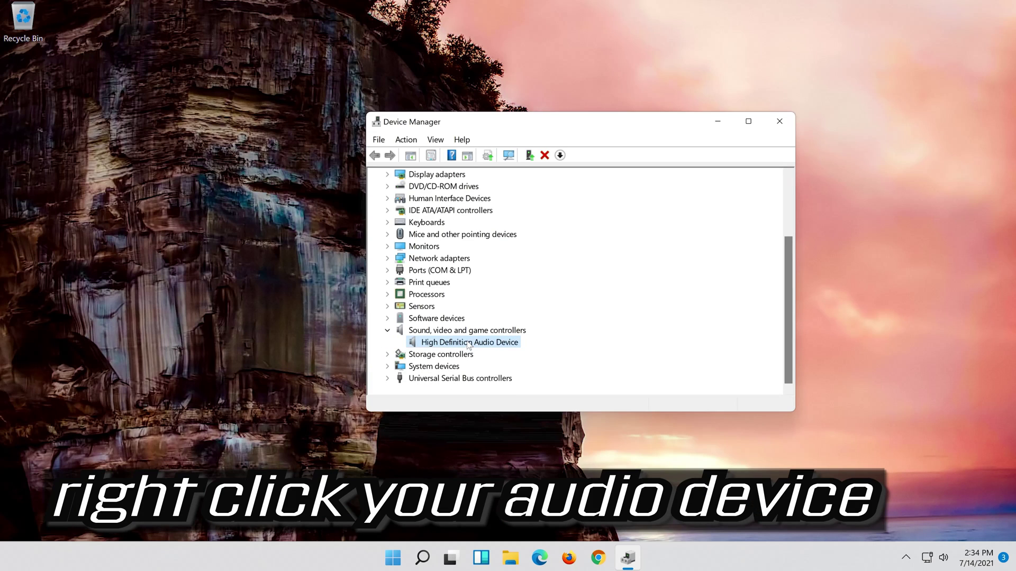
pyautogui.rightClick(469, 346)
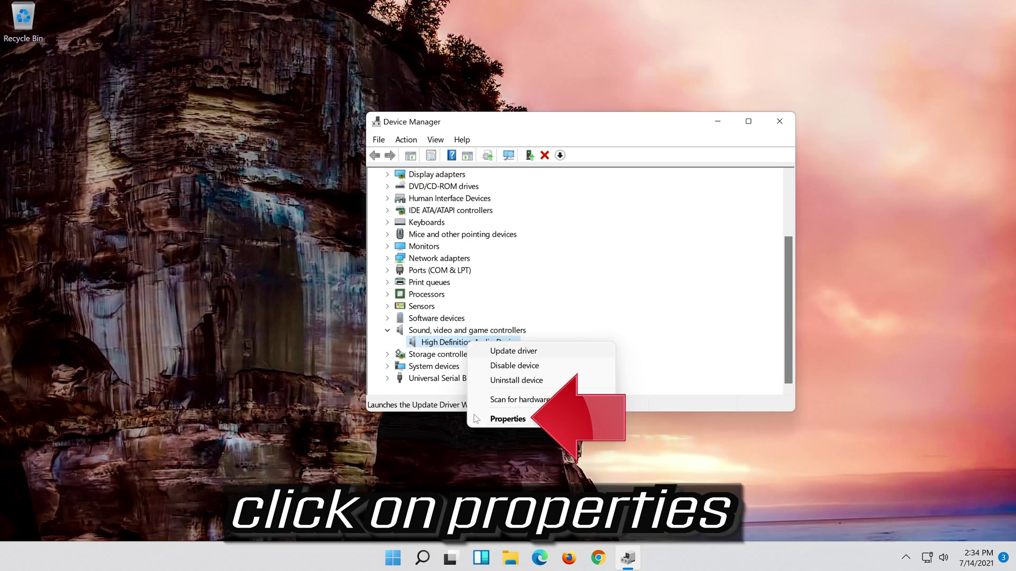
# Uninstall the High Definition Audio Device from the Driver tab of its Properties, confirming removal
pyautogui.click(522, 421)
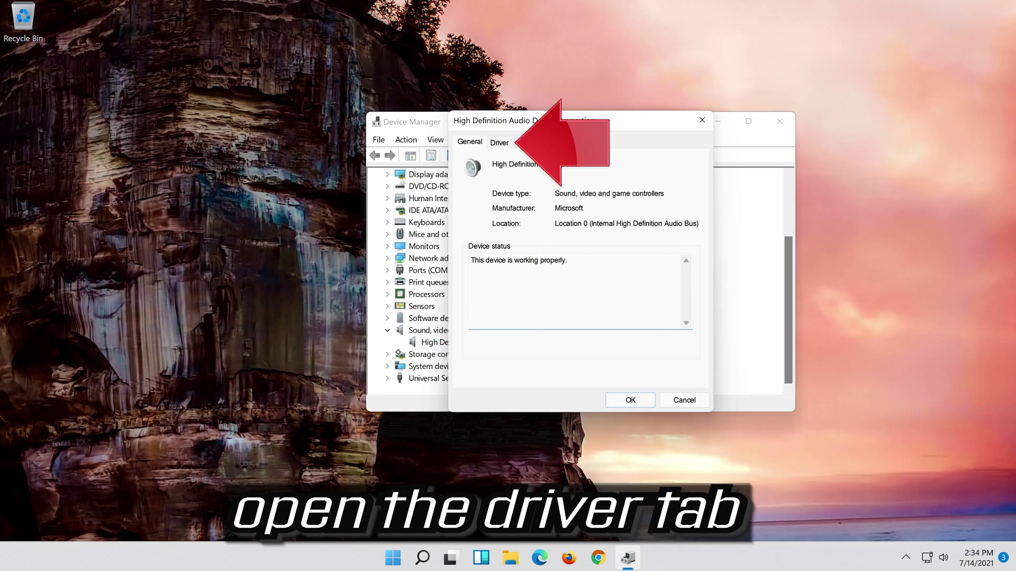
pyautogui.click(492, 147)
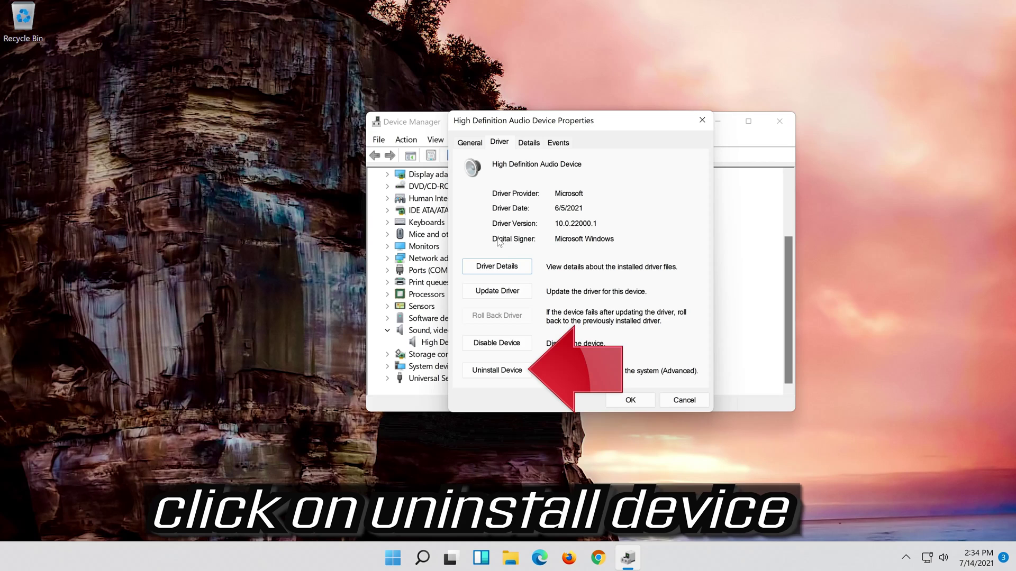
pyautogui.click(500, 374)
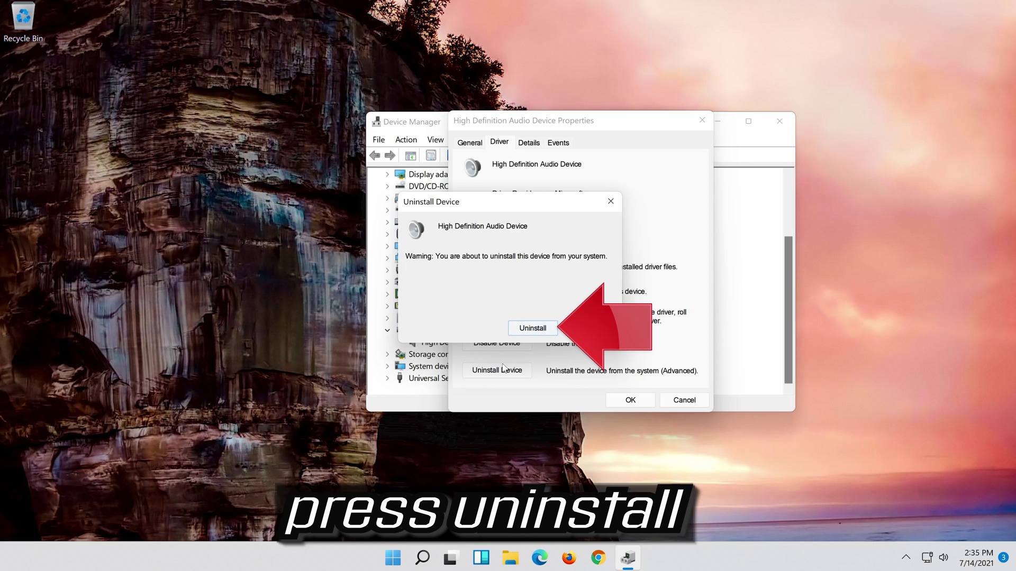
pyautogui.click(534, 329)
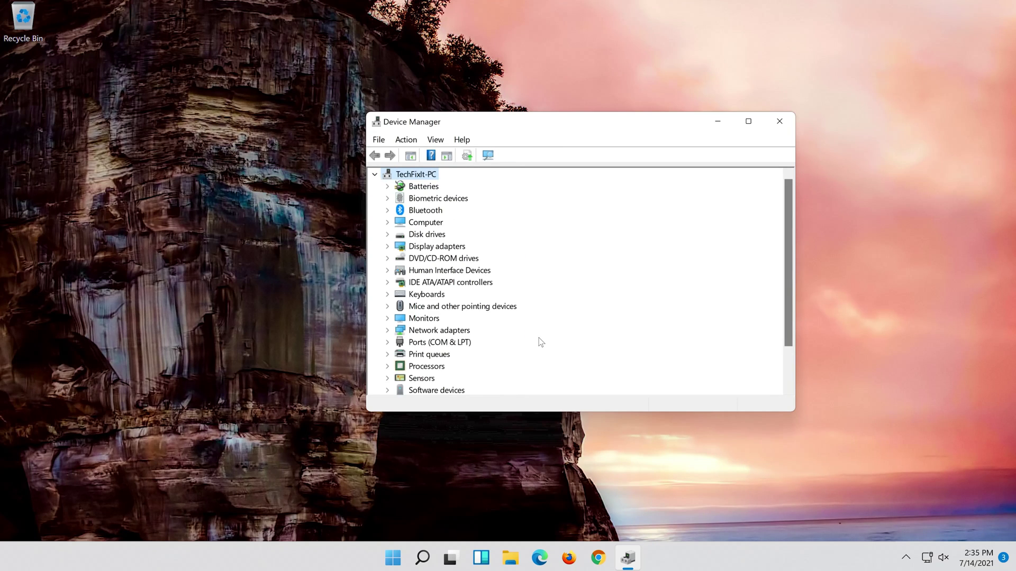
# Close Device Manager and restart the PC from the Start menu power options
pyautogui.click(779, 121)
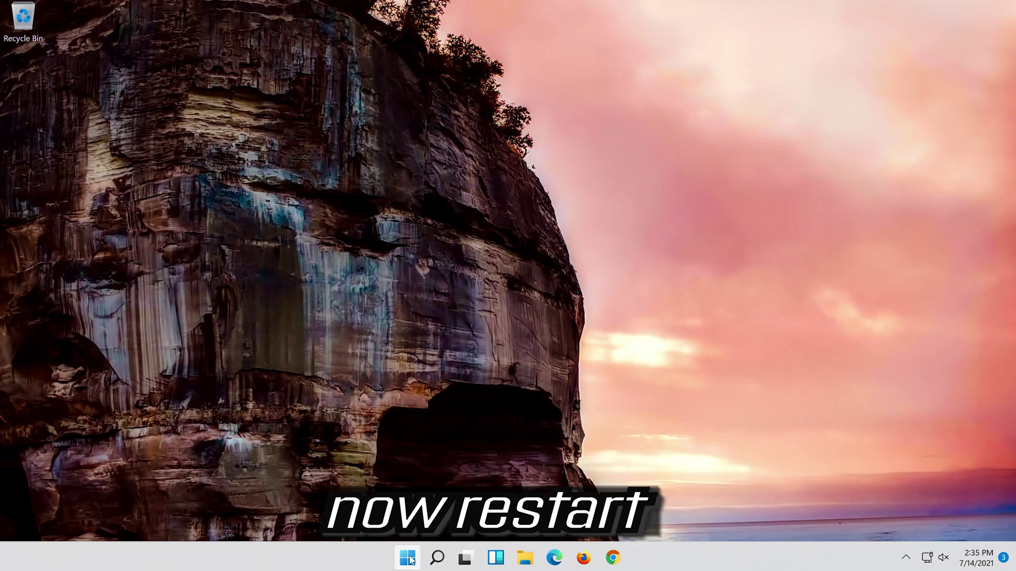
pyautogui.click(411, 557)
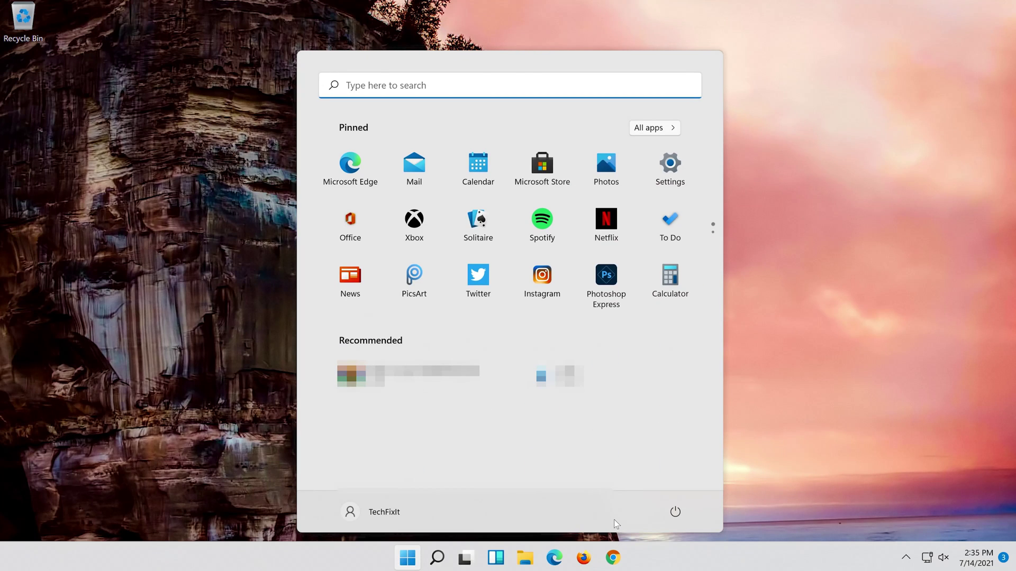
pyautogui.click(676, 511)
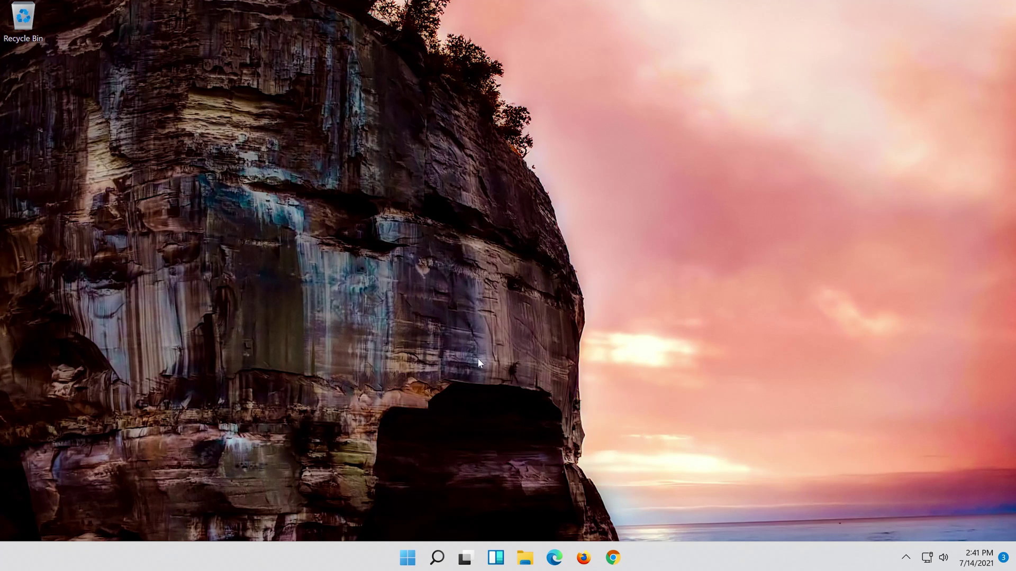
# Search for 'control panel' and launch Control Panel from the results
pyautogui.click(439, 563)
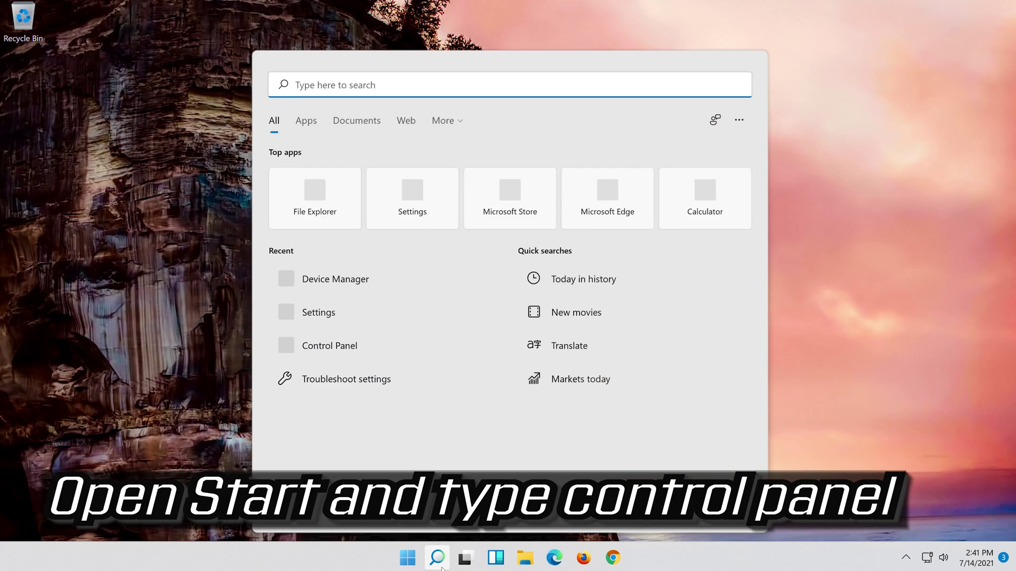
pyautogui.write('c')
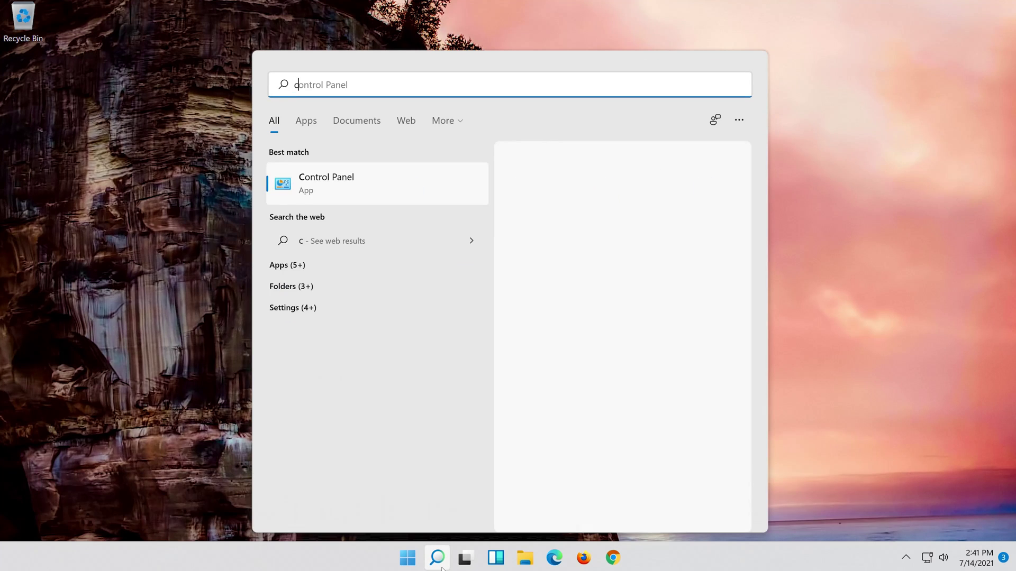
pyautogui.write('ontrol p')
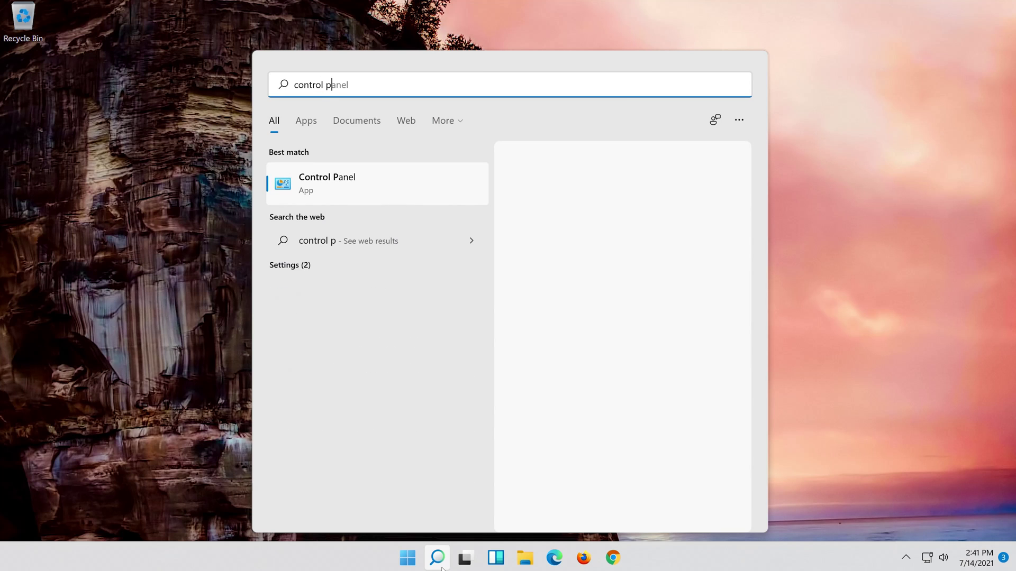
pyautogui.write('anel')
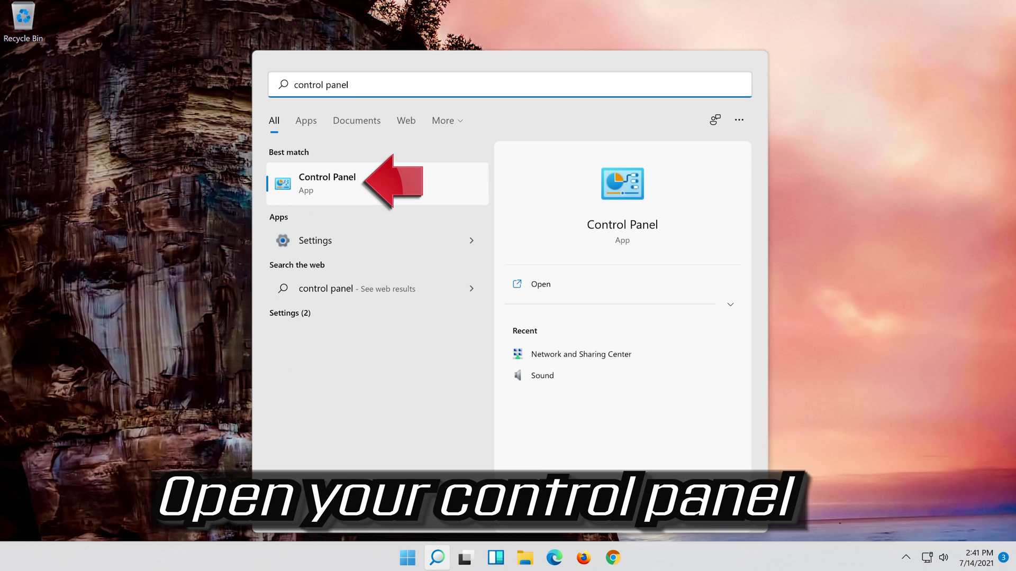
pyautogui.click(428, 183)
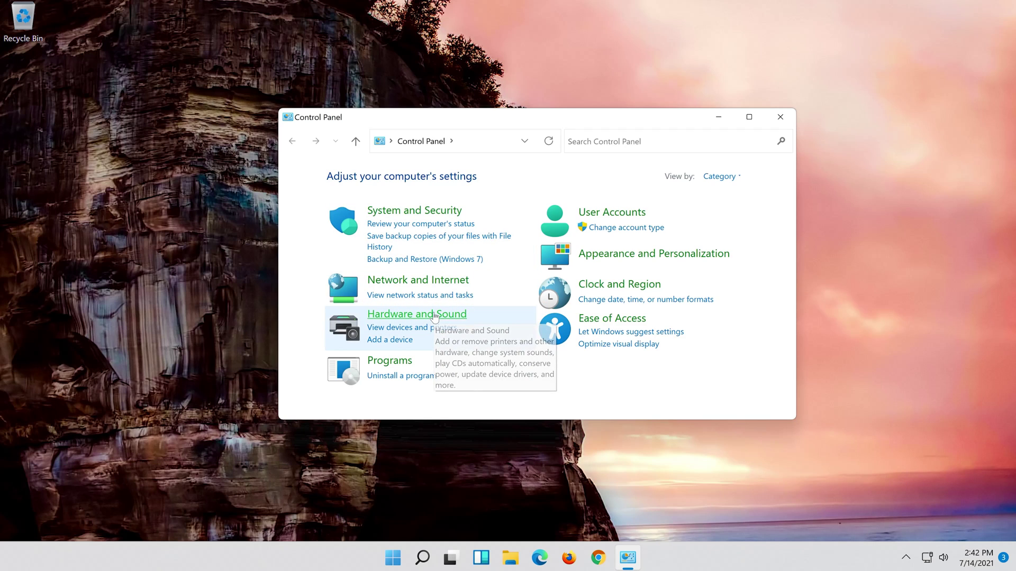
# Open the Sound dialog via Hardware and Sound and move it to the screen centre
pyautogui.click(452, 313)
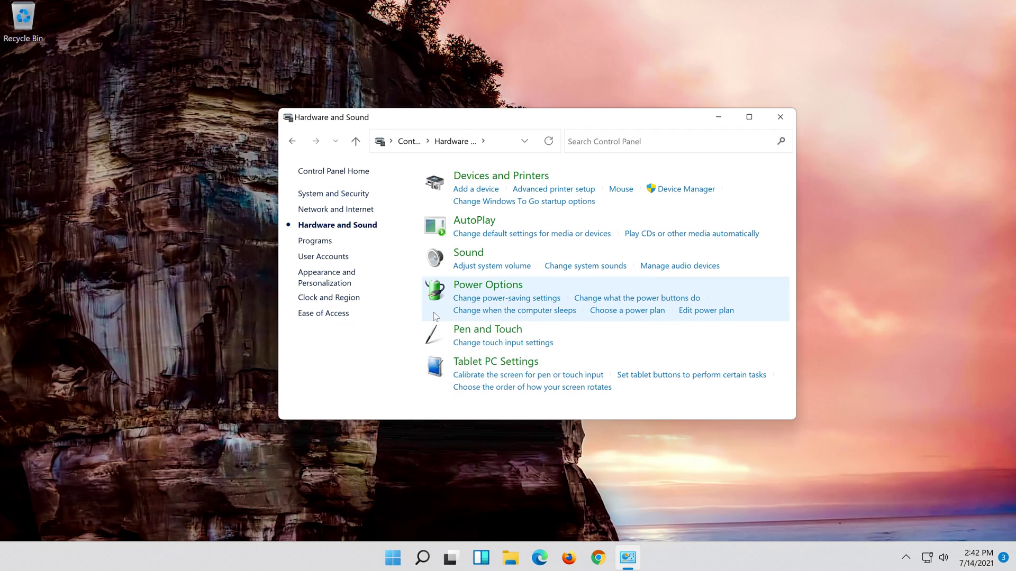
pyautogui.click(467, 255)
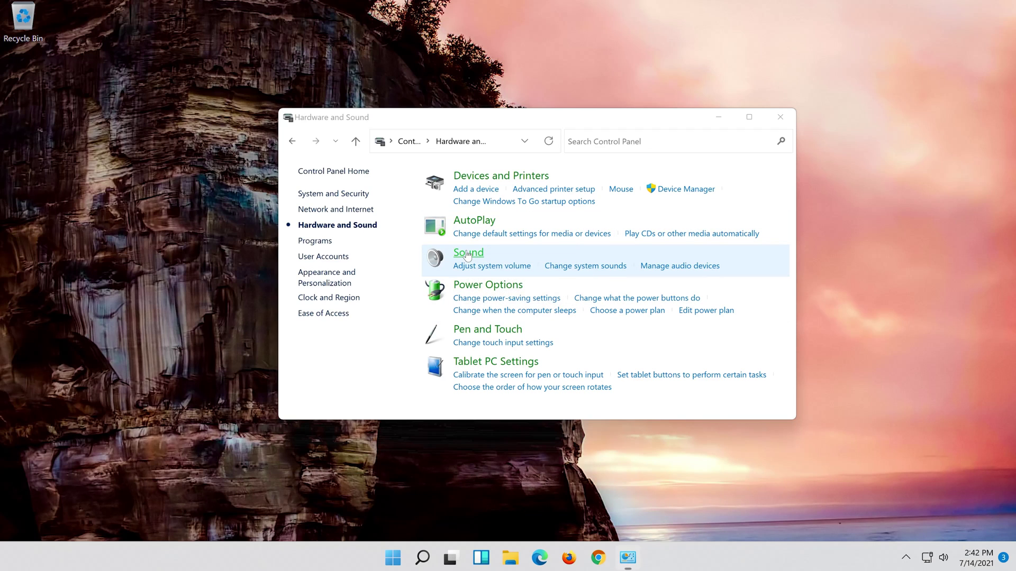
pyautogui.moveTo(178, 33); pyautogui.dragTo(544, 108)
pyautogui.click(780, 117)
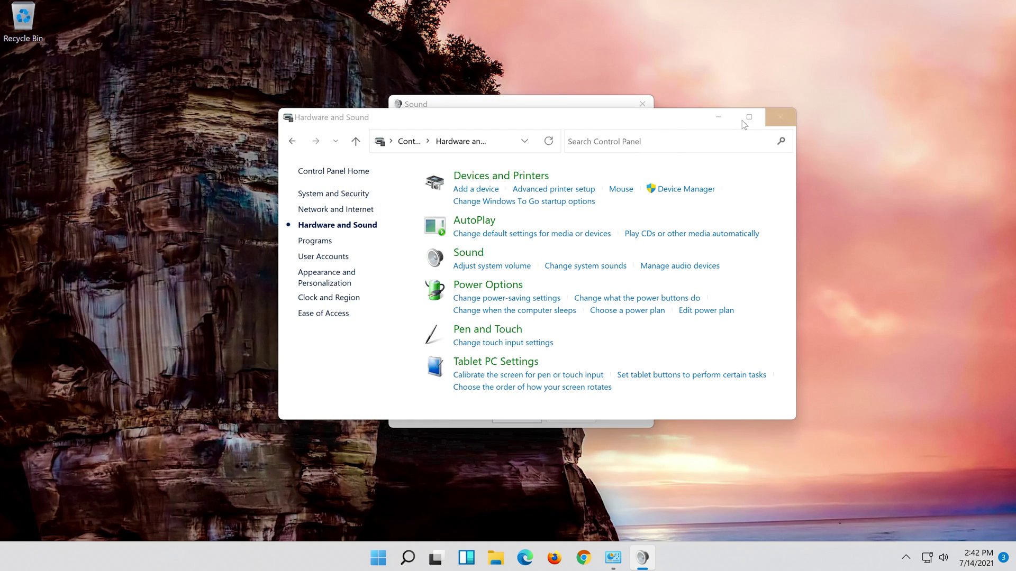
# Close Hardware and Sound and right-click the Speakers device in the Playback list
pyautogui.click(488, 173)
pyautogui.click(487, 172)
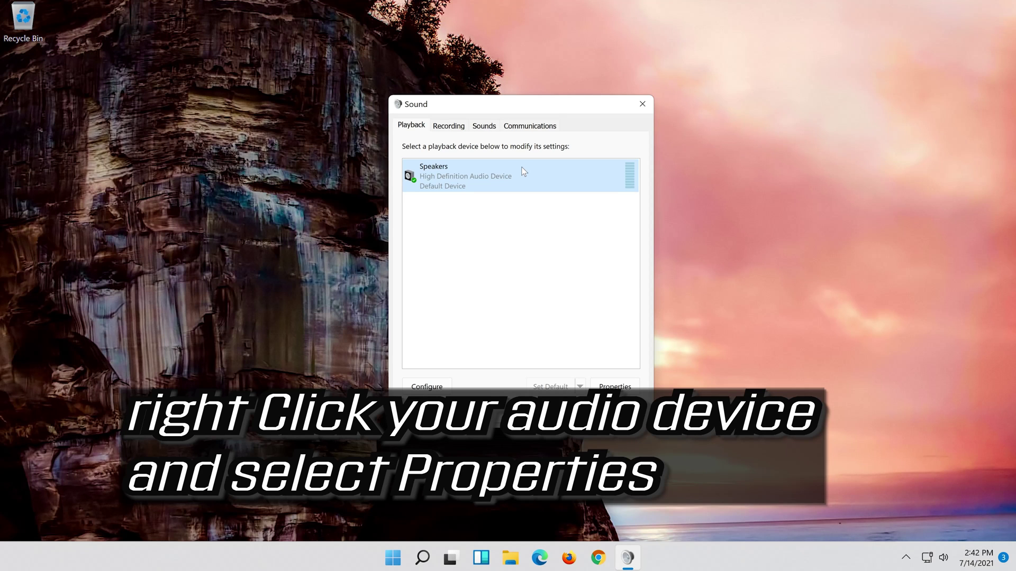
pyautogui.rightClick(520, 168)
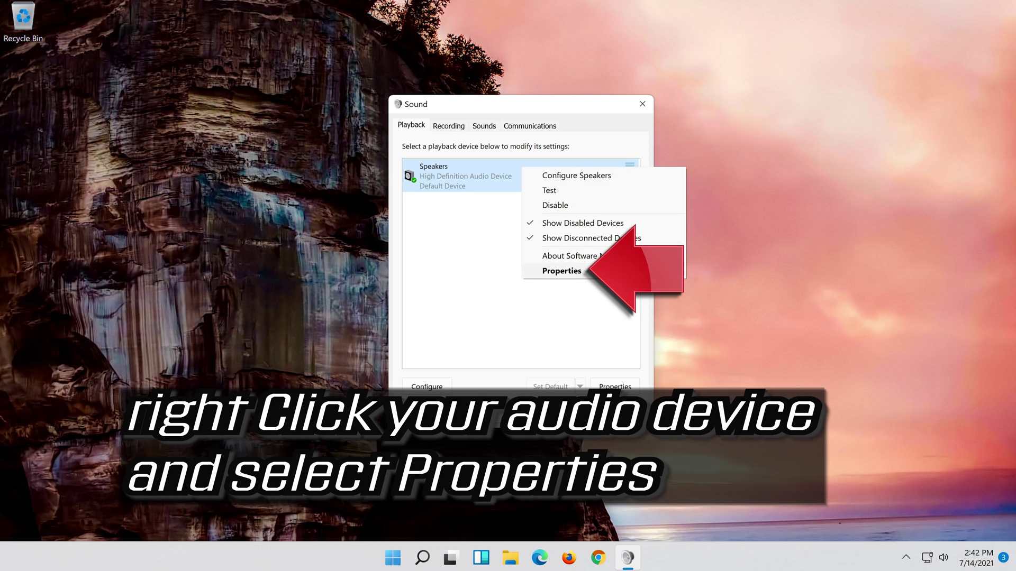
# Check Disable all enhancements in Speakers Properties, apply, and close both dialogs with OK
pyautogui.click(603, 272)
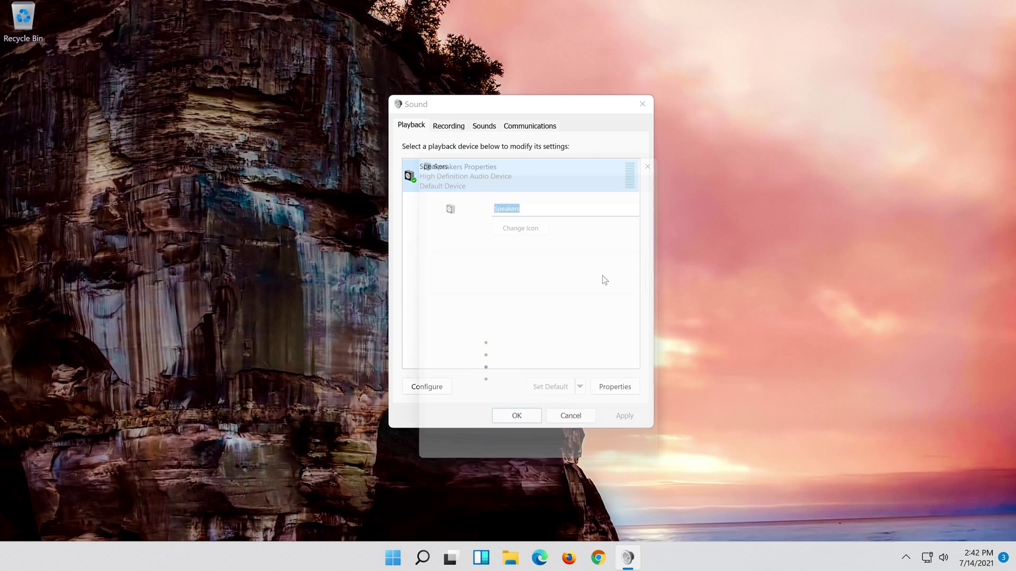
pyautogui.moveTo(564, 155); pyautogui.dragTo(543, 105)
pyautogui.click(500, 124)
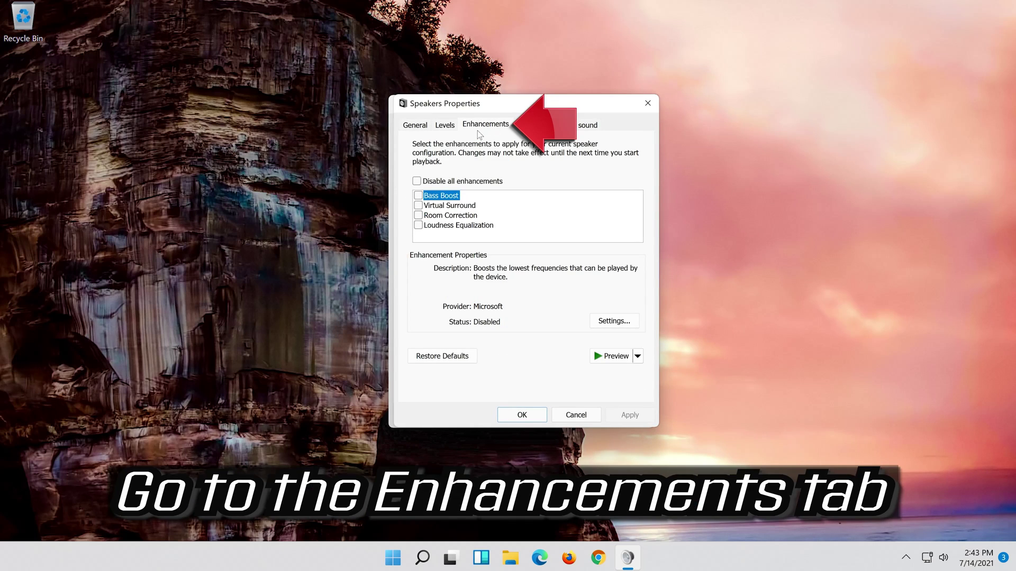
pyautogui.click(418, 182)
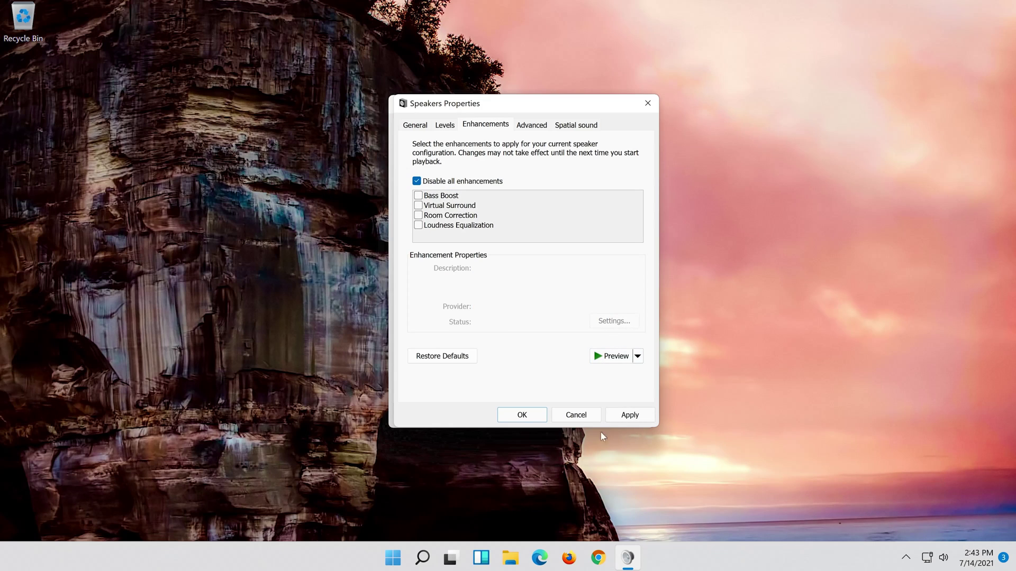
pyautogui.click(637, 419)
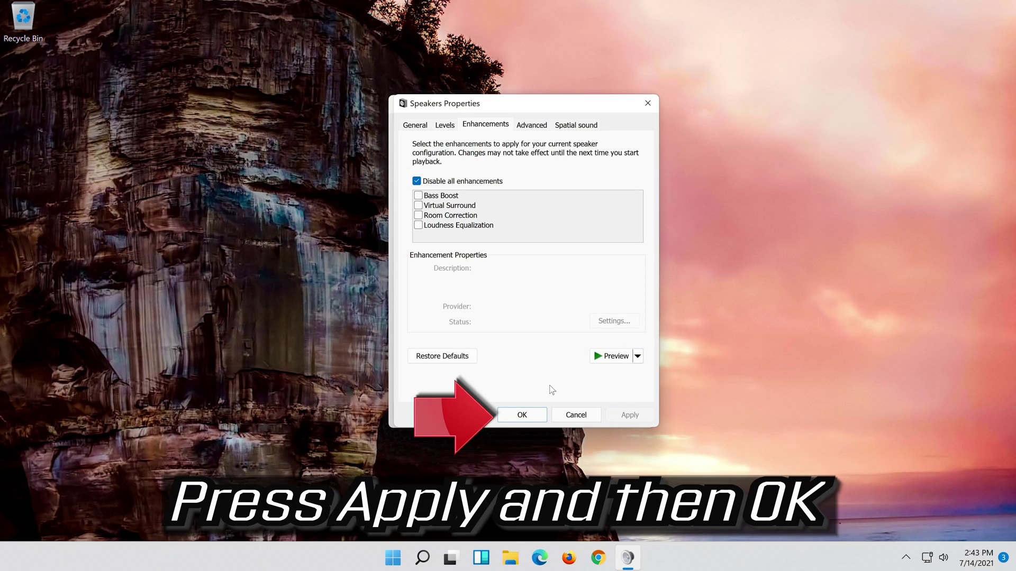
pyautogui.click(541, 411)
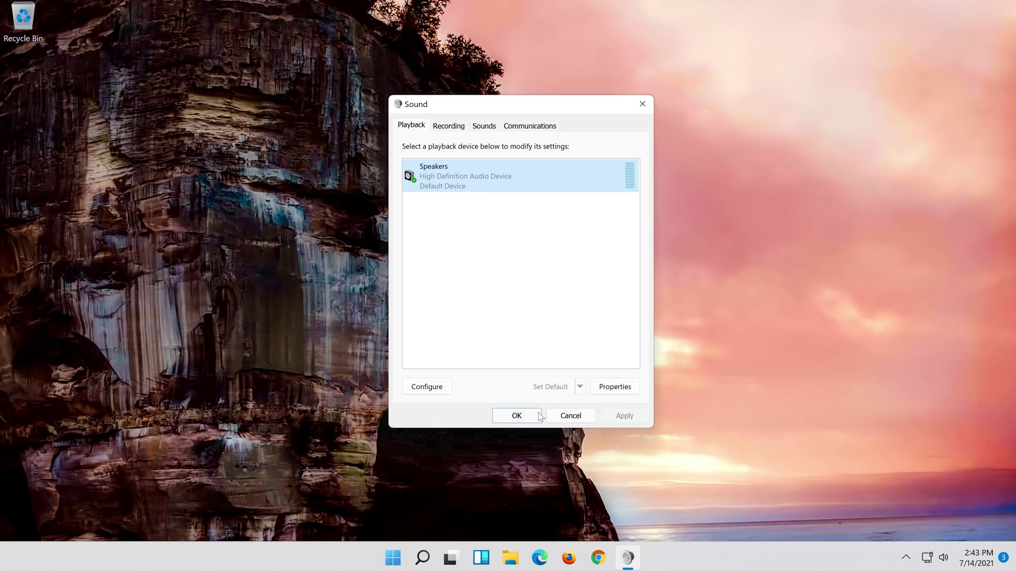
pyautogui.click(516, 416)
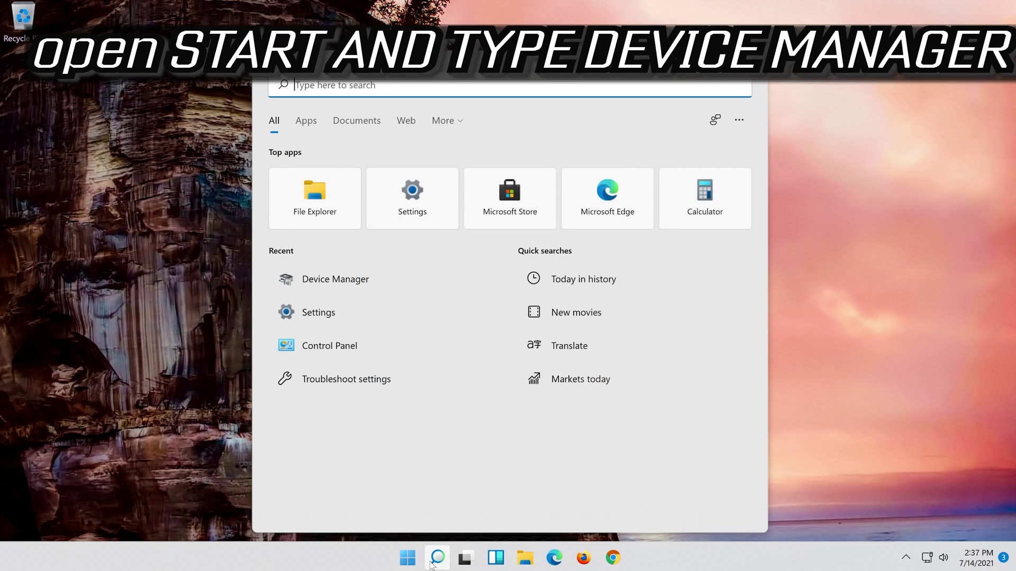
# Search Start for 'device manager' and launch the Device Manager result
pyautogui.write('device mana')
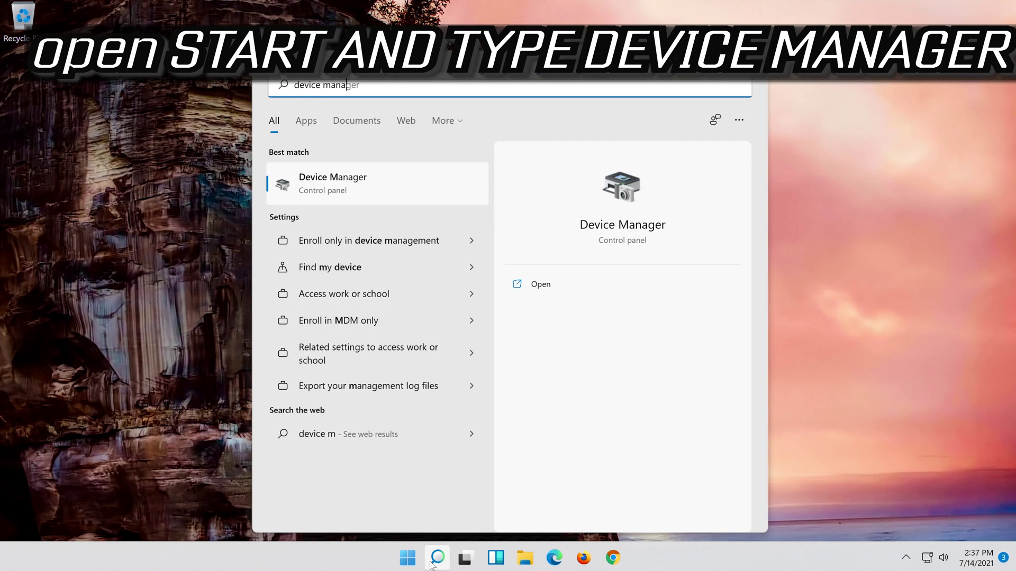
pyautogui.write('ger')
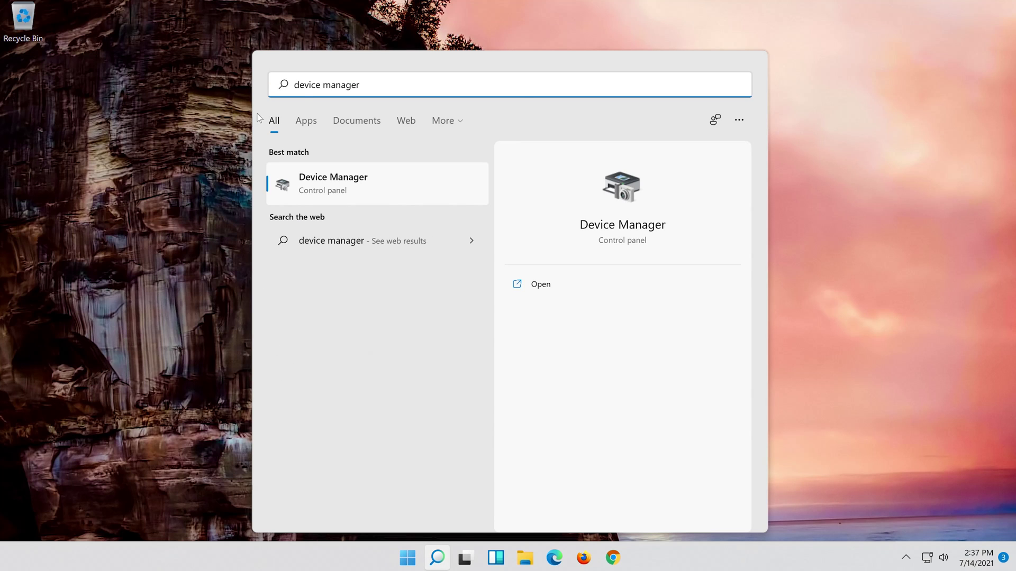
pyautogui.click(379, 194)
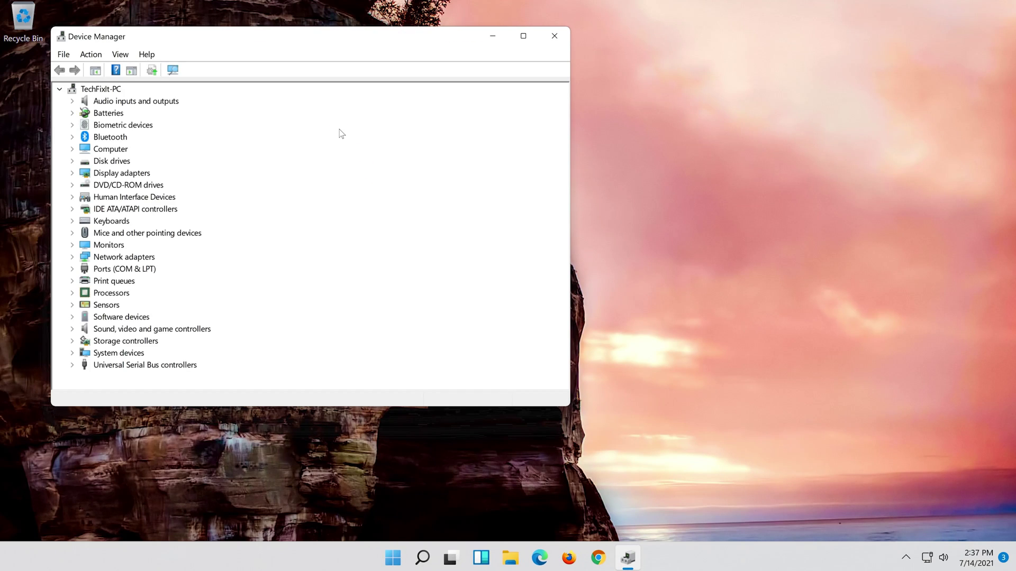
# Open Properties for High Definition Audio Device under Sound, video and game controllers
pyautogui.moveTo(234, 41); pyautogui.dragTo(497, 77)
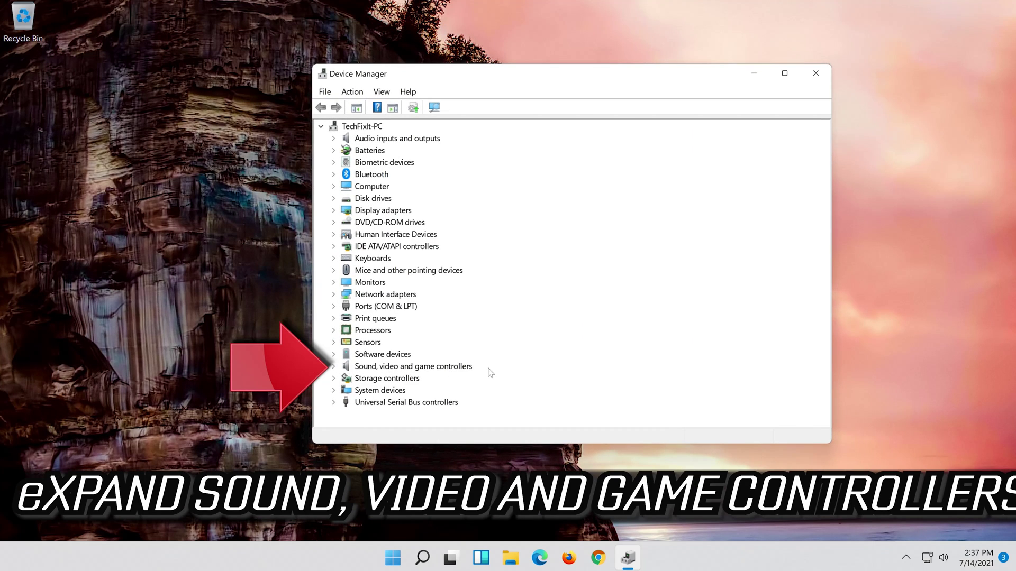
pyautogui.click(333, 367)
pyautogui.click(377, 379)
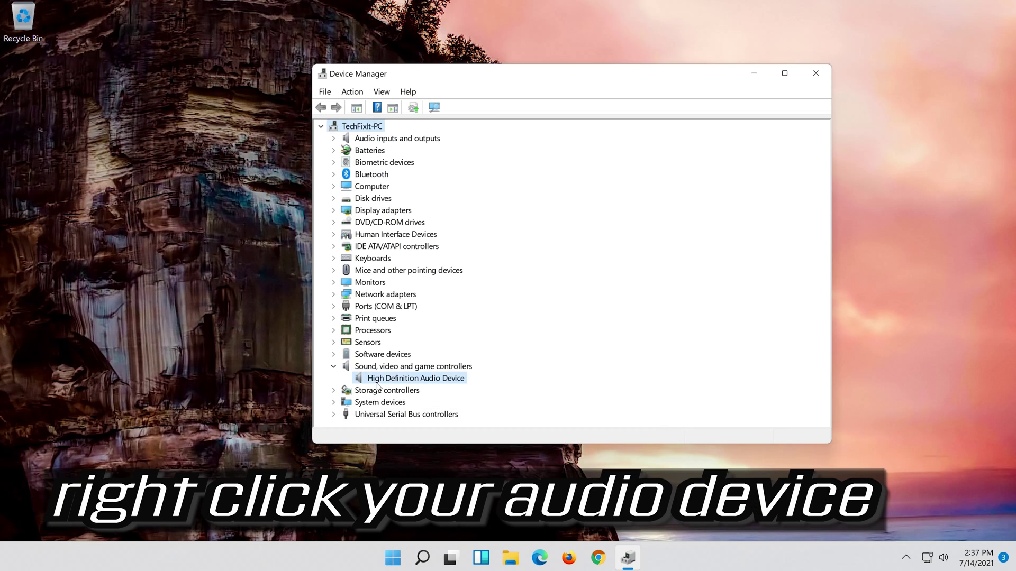
pyautogui.rightClick(454, 385)
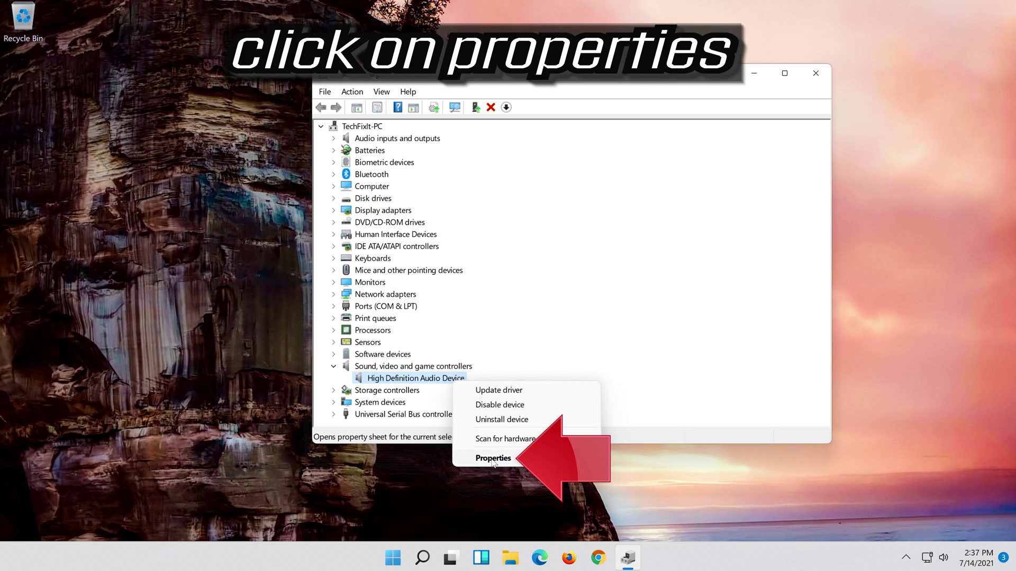
pyautogui.click(532, 458)
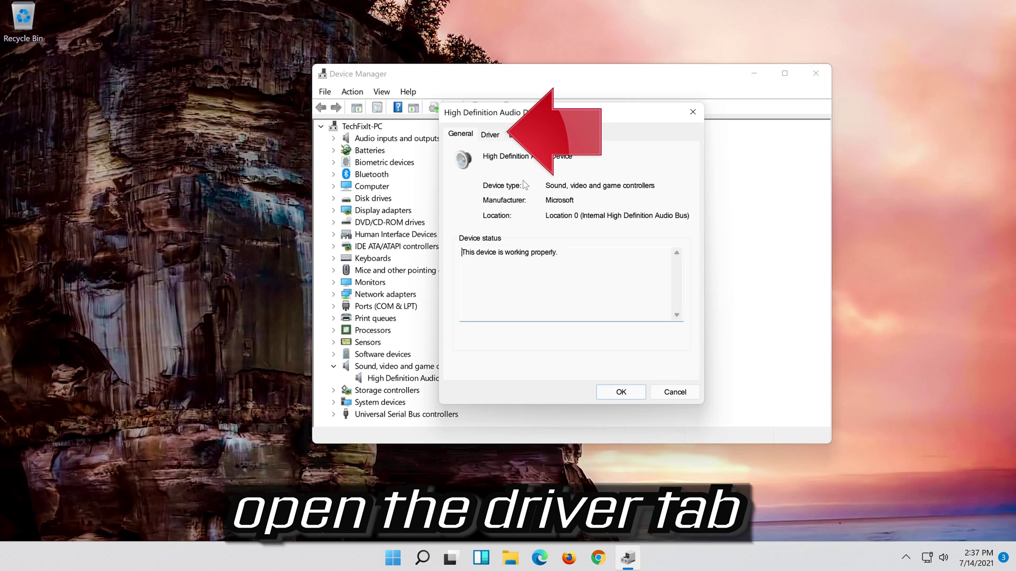
# Launch Update Driver from the audio device's Driver tab
pyautogui.click(489, 136)
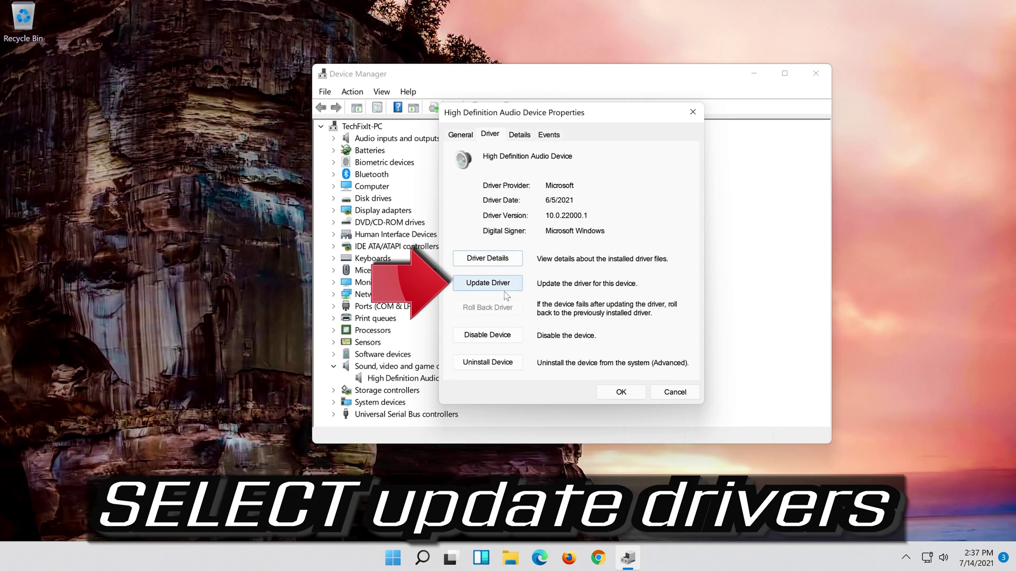
pyautogui.click(490, 290)
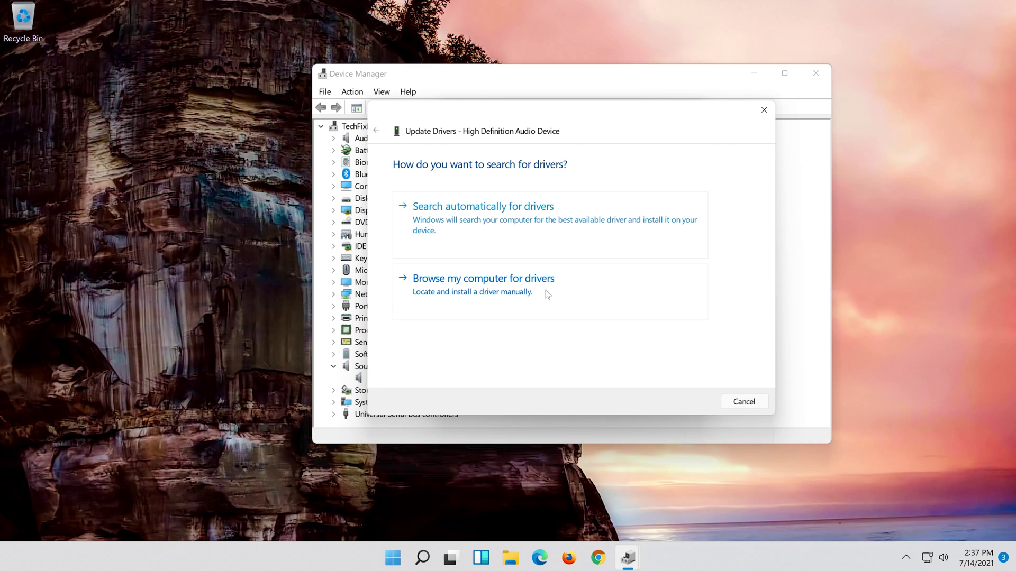
# Browse the computer's driver list and pick the High Definition Audio Device driver to install
pyautogui.click(545, 290)
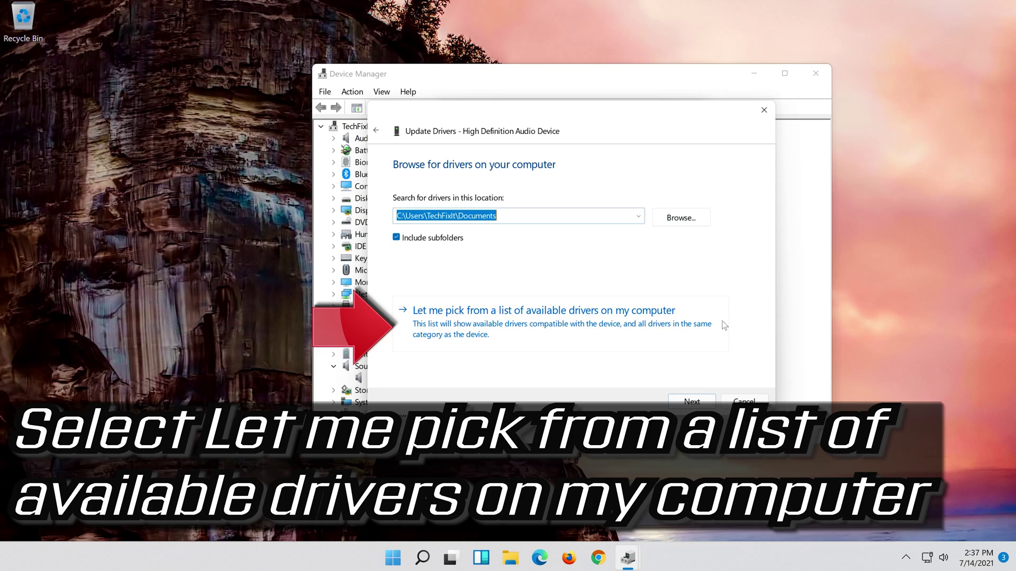
pyautogui.click(498, 333)
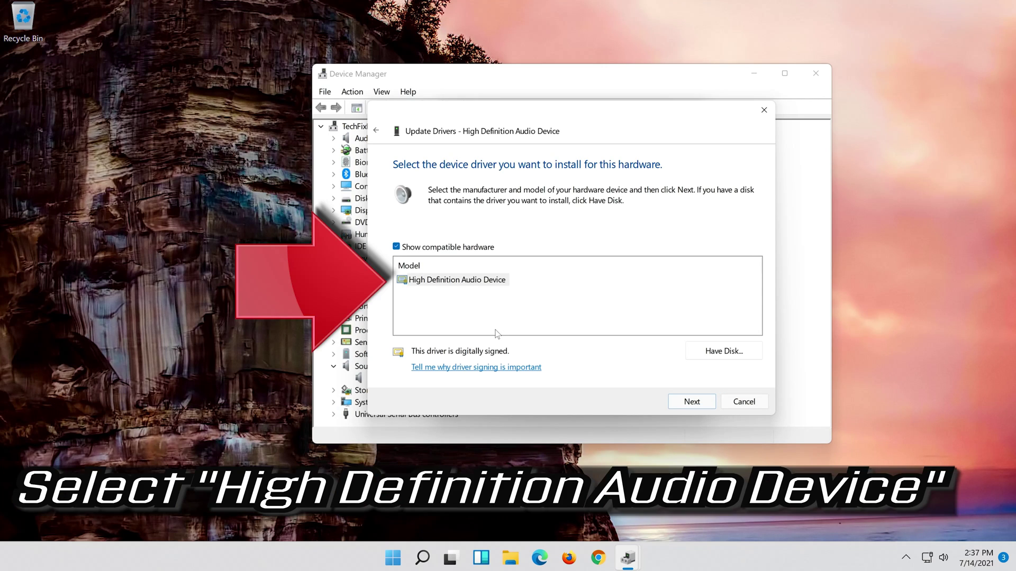
pyautogui.click(475, 281)
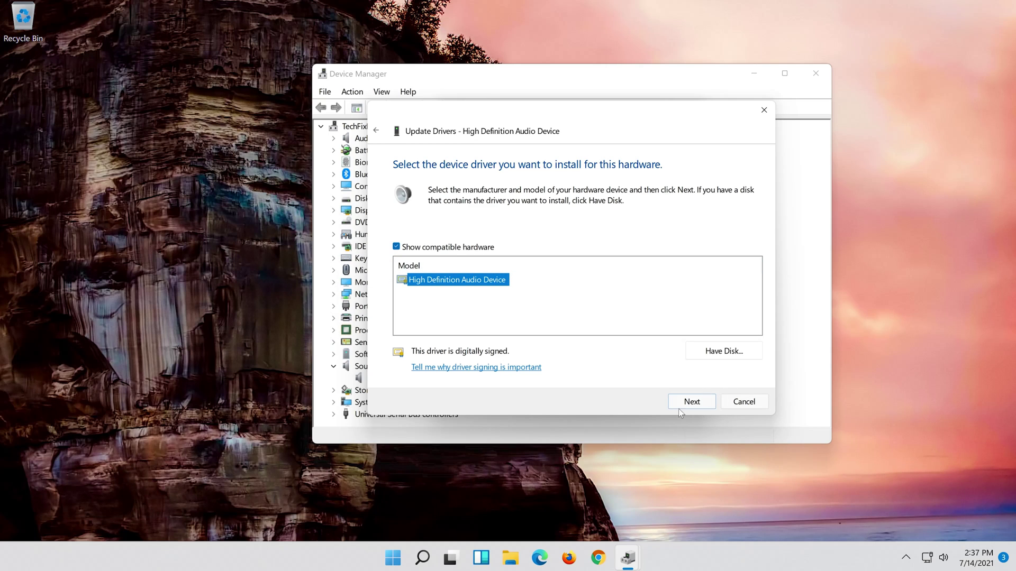
pyautogui.click(691, 402)
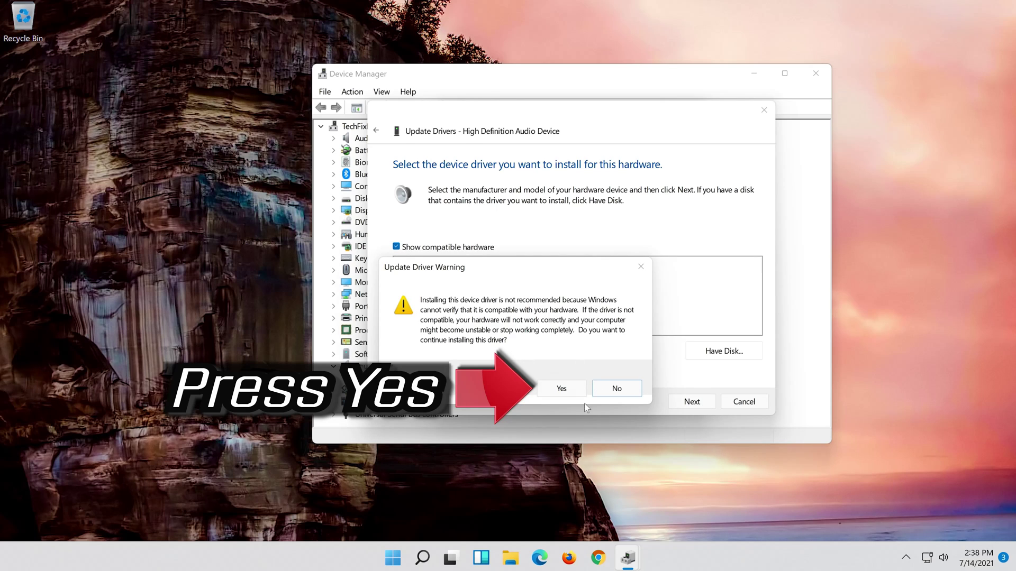
# Confirm Yes on the Update Driver Warning to install the High Definition Audio Device driver
pyautogui.click(561, 389)
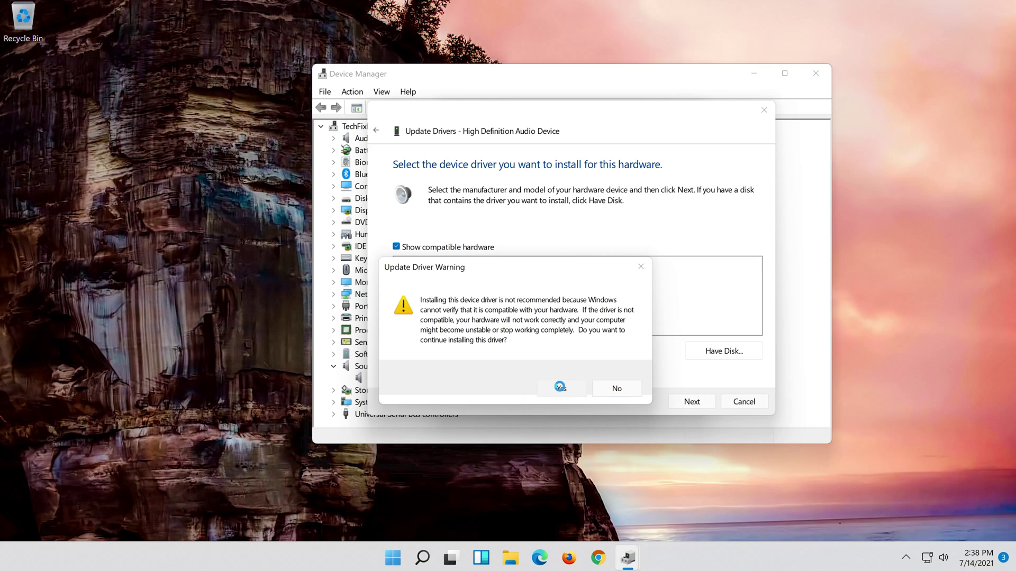